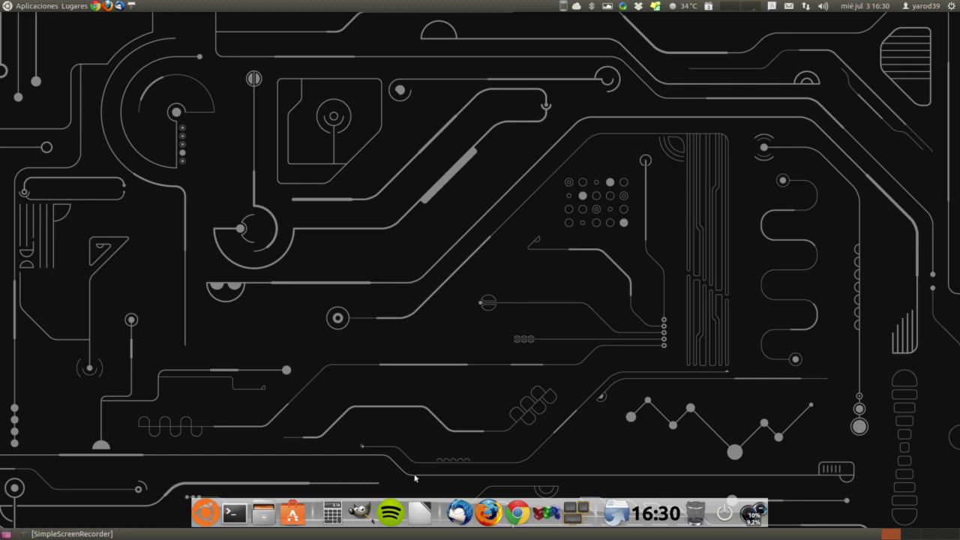
Start LibreOffice from the dock launcher to bring up its Start Center
click(422, 513)
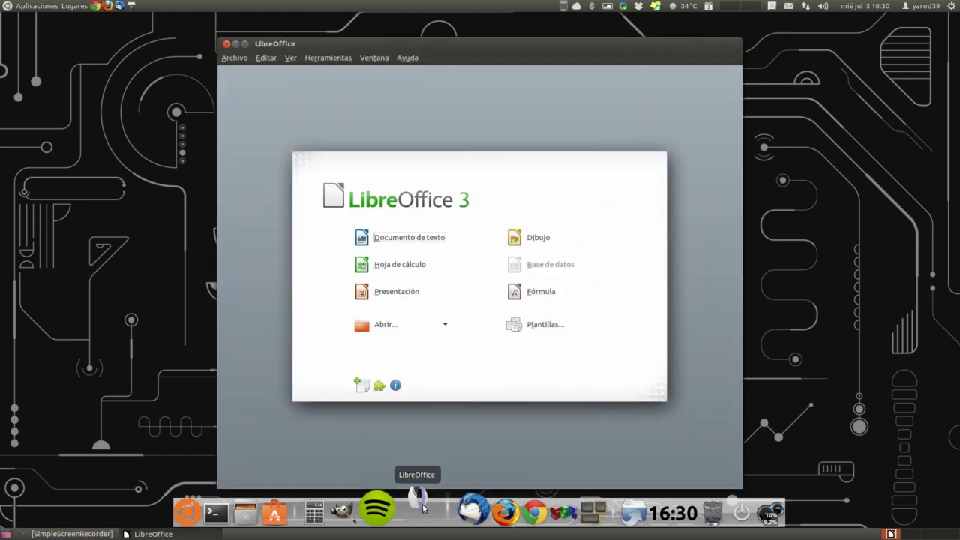
Open Herramientas > Opciones, landing on the User Data page
click(326, 60)
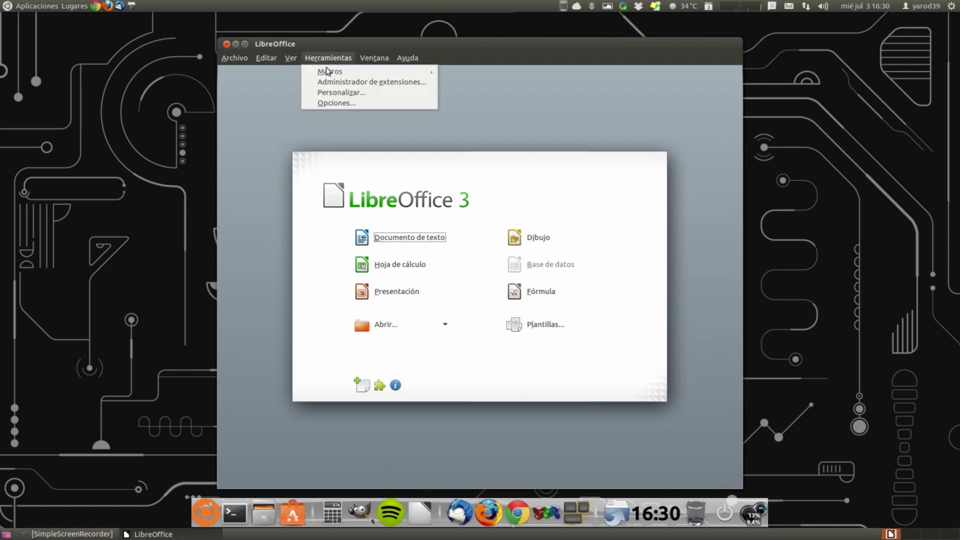
click(330, 103)
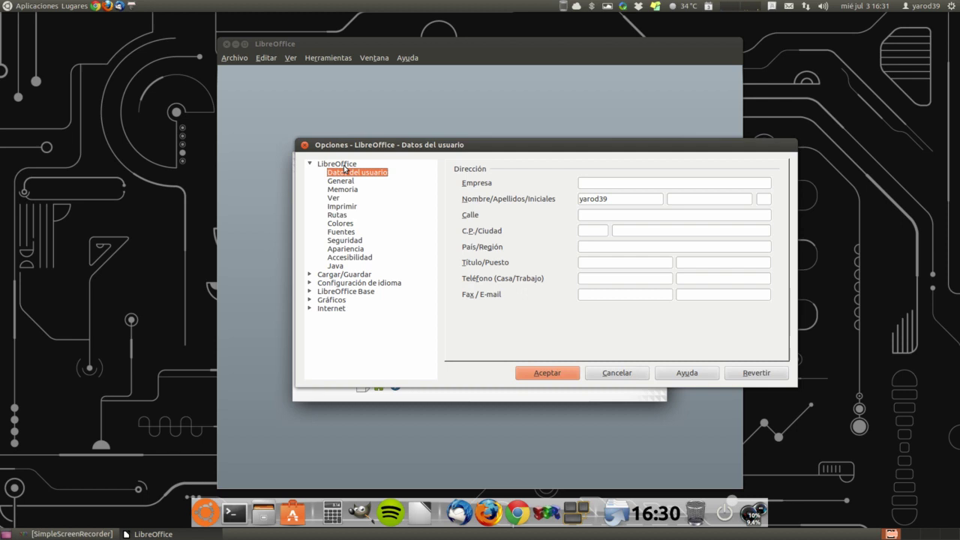
click(311, 165)
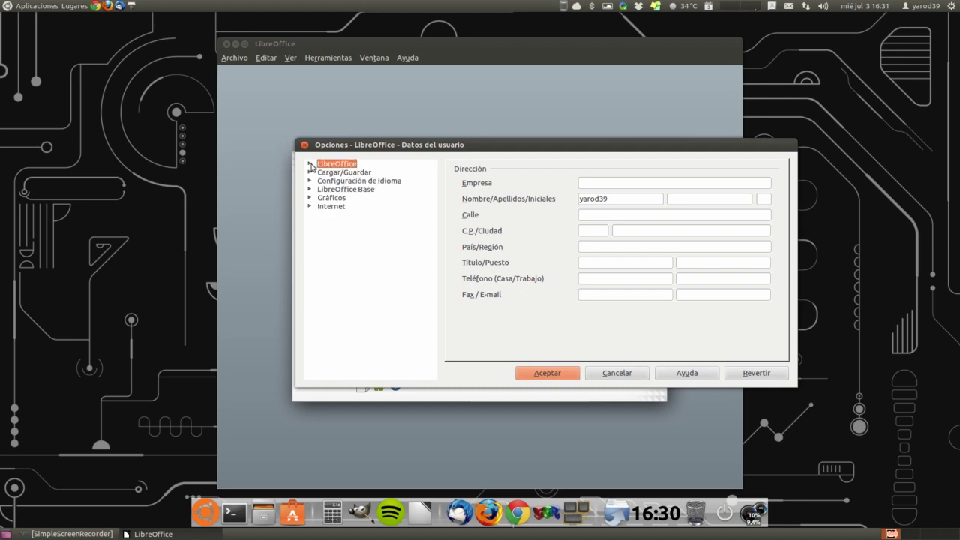
click(310, 164)
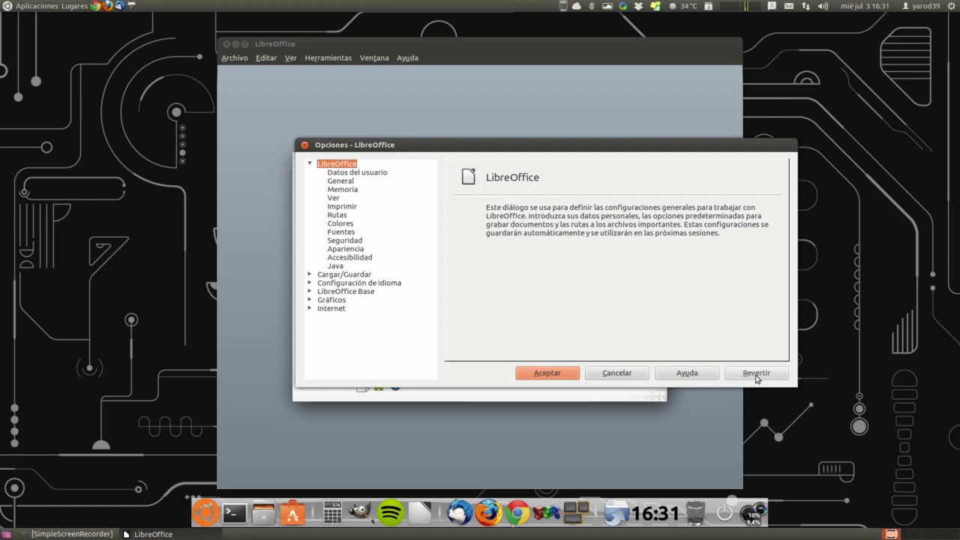
click(757, 373)
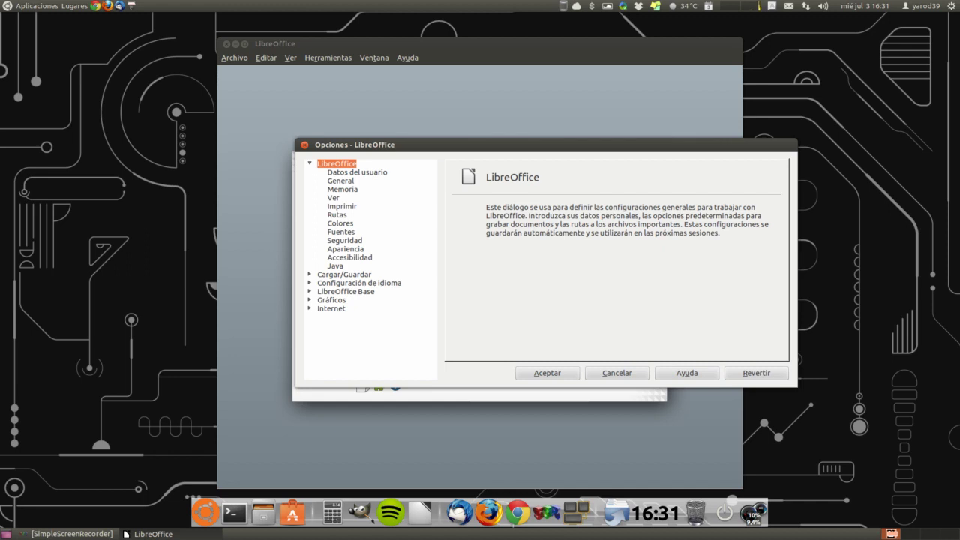
click(358, 175)
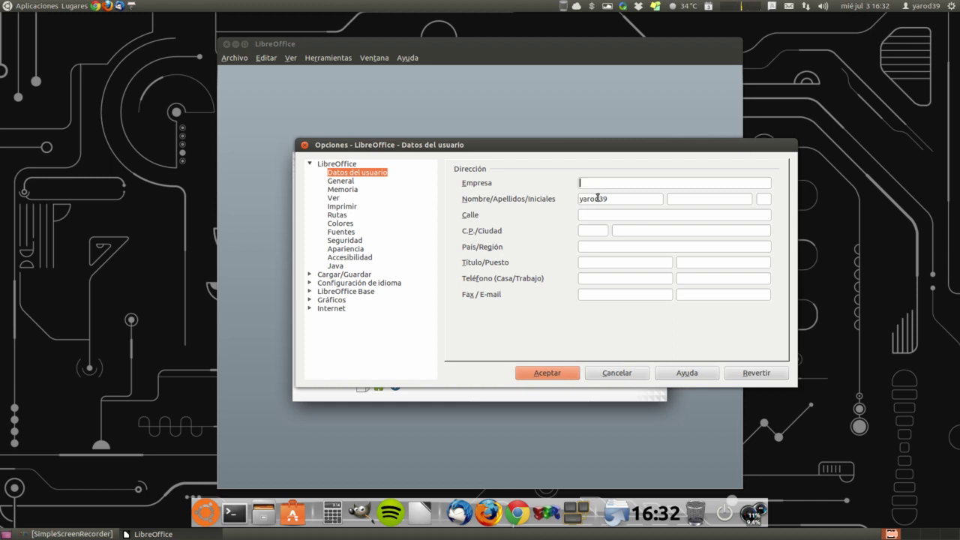
Fill in the country and region in the user data fields
double_click(597, 198)
click(595, 215)
click(597, 229)
click(626, 232)
click(617, 246)
text(España)
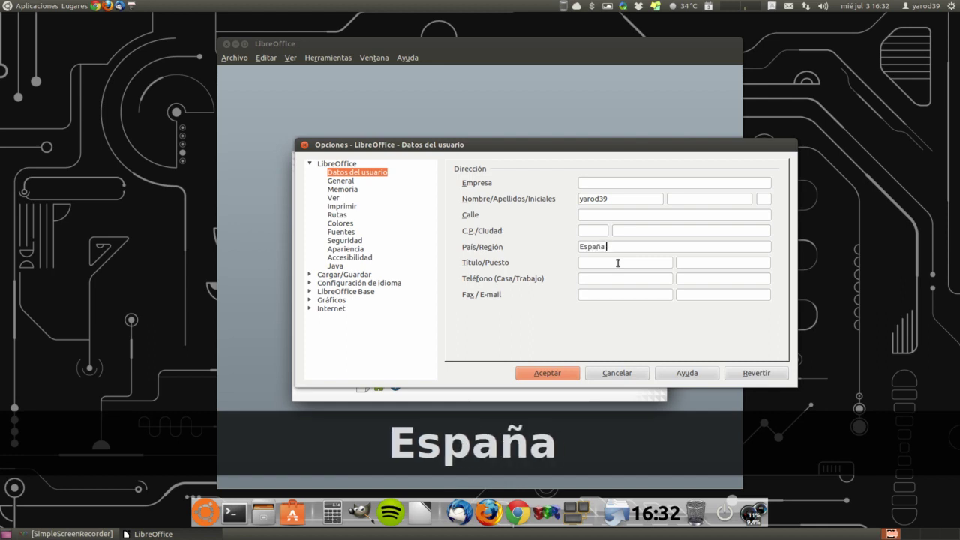
text( / Madr)
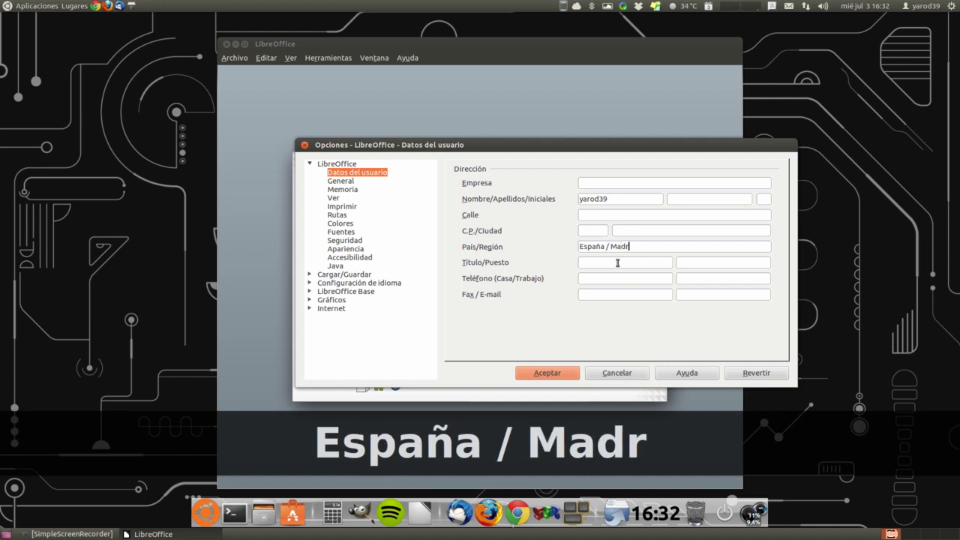
text(id)
Enter the user's e-mail address in the user data
click(617, 262)
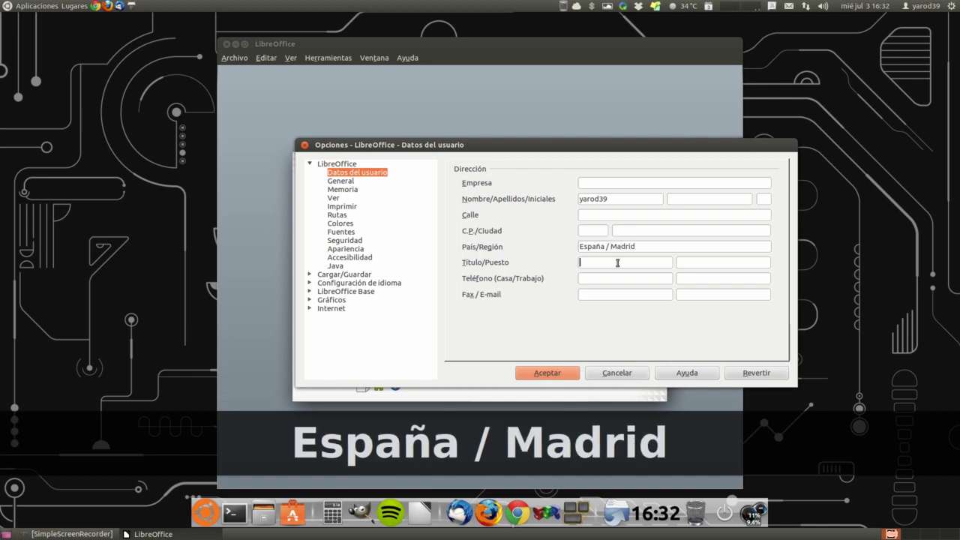
click(675, 263)
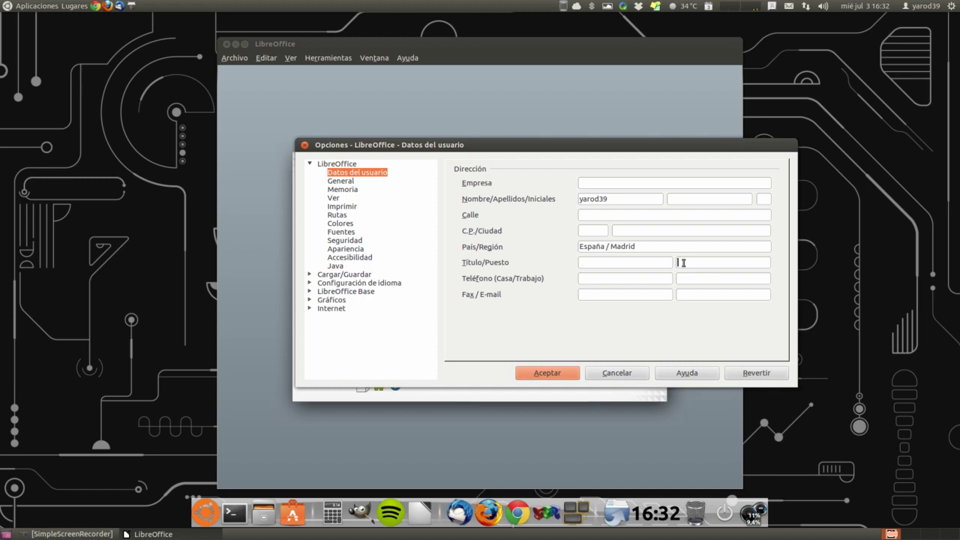
click(625, 279)
click(624, 294)
click(681, 295)
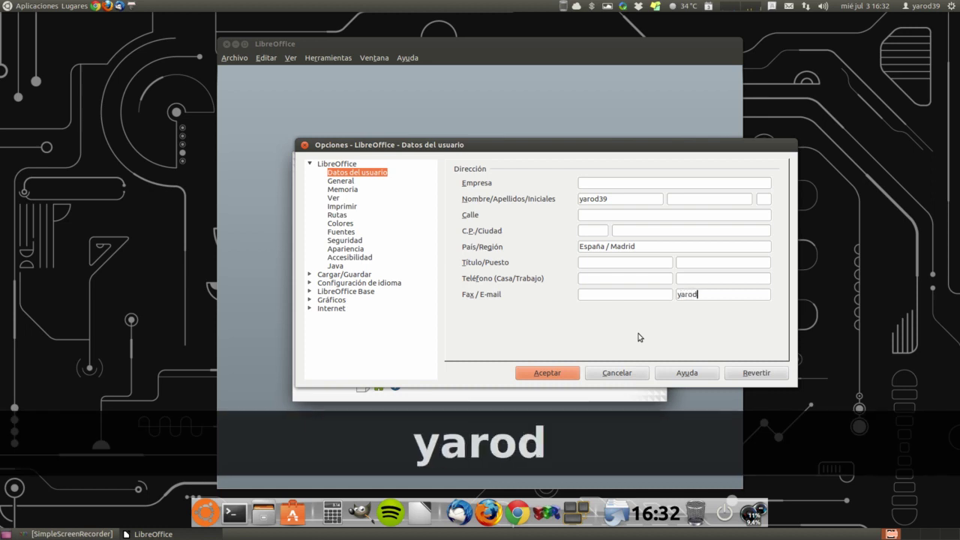
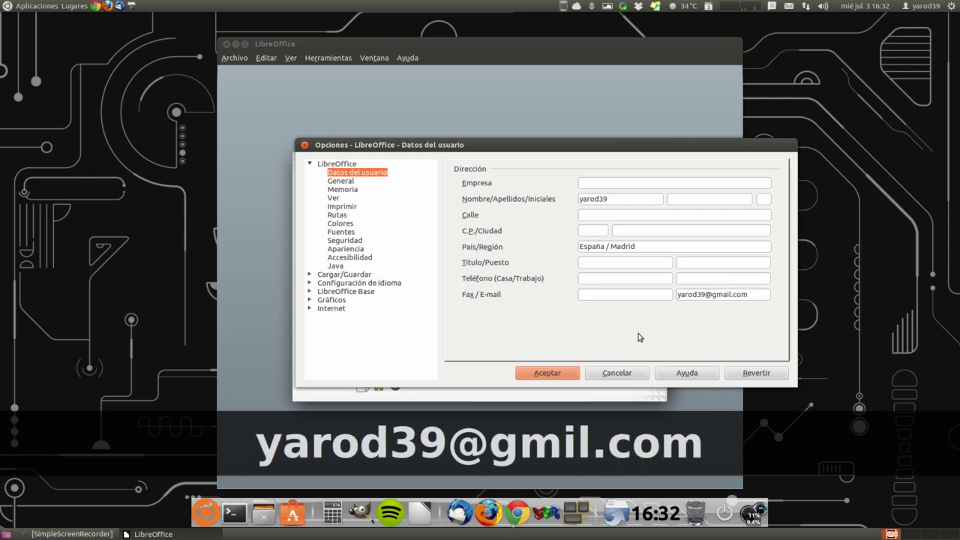
Replace the first name, enter both surnames, and add the third initial
click(618, 198)
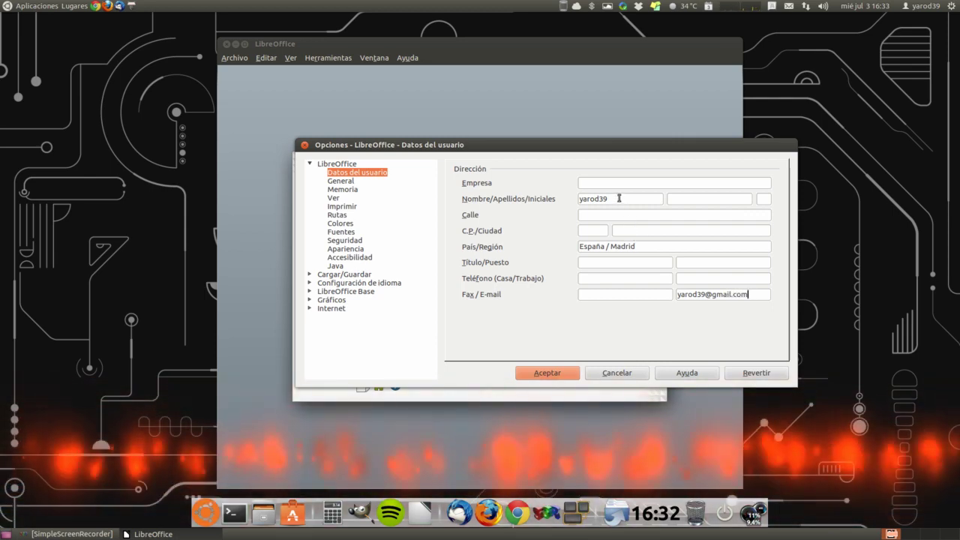
double_click(618, 198)
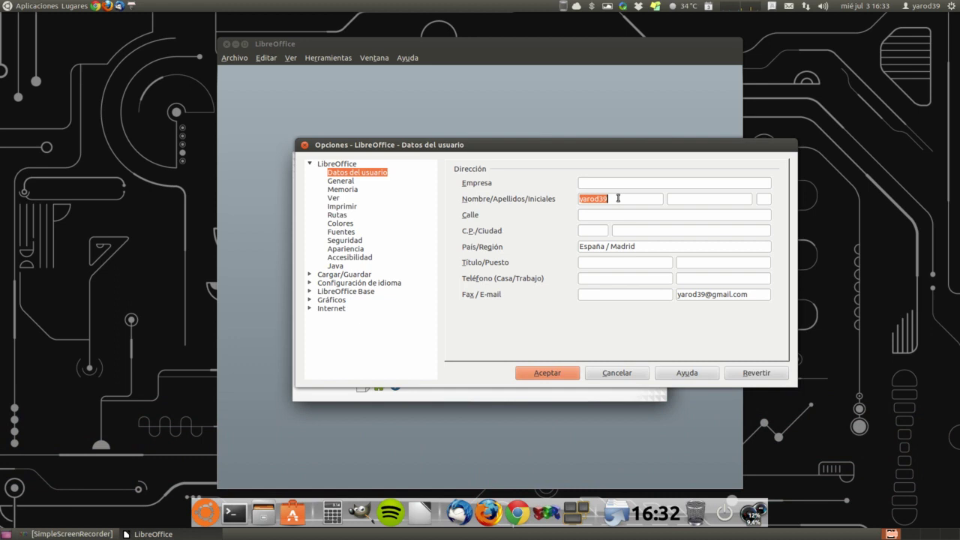
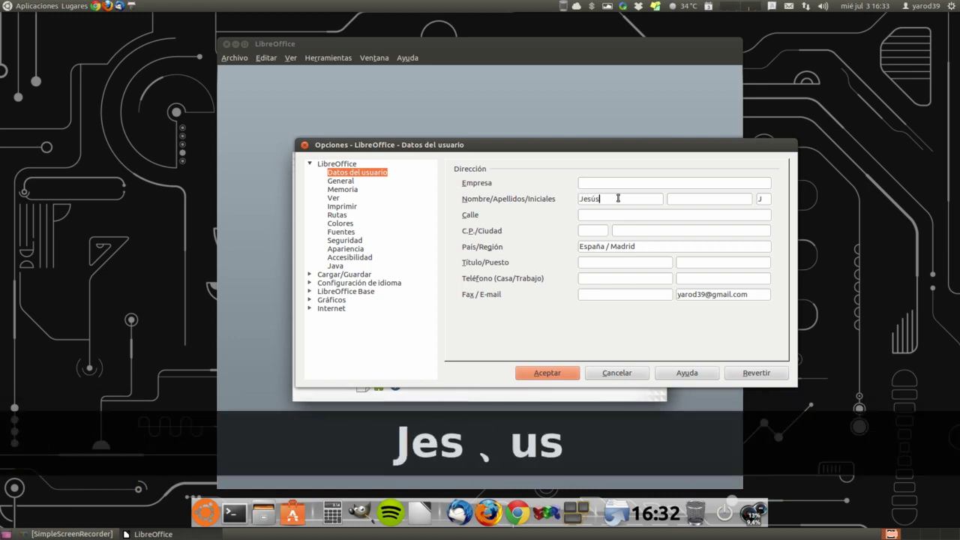
key(Tab)
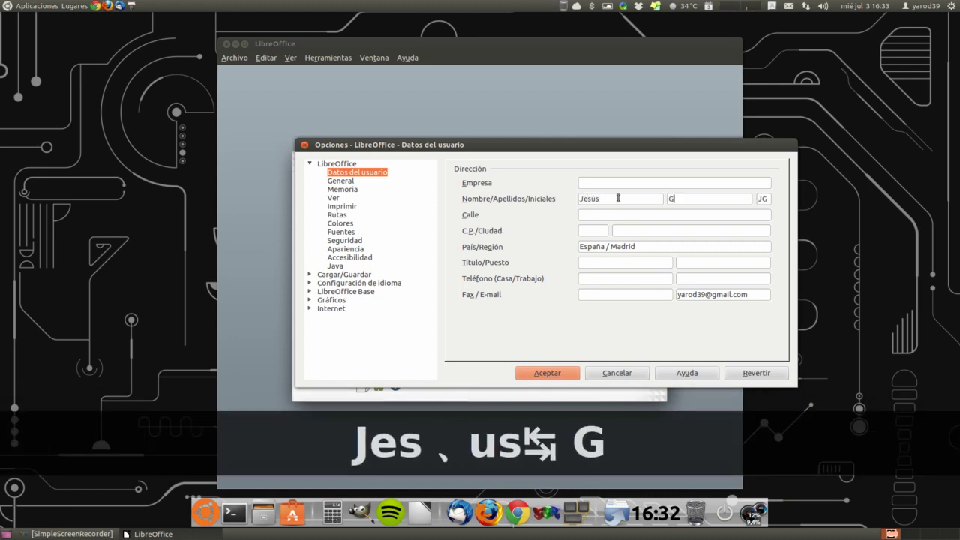
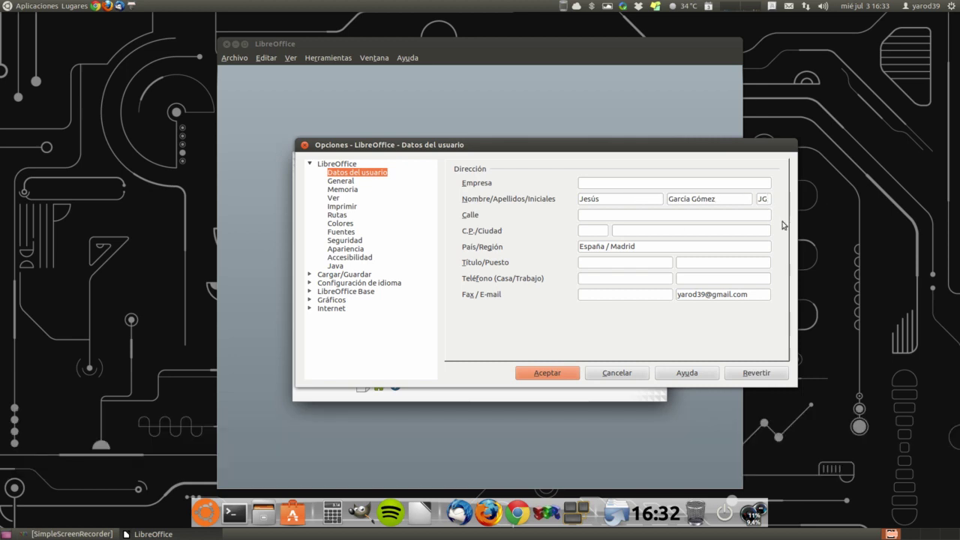
text(G)
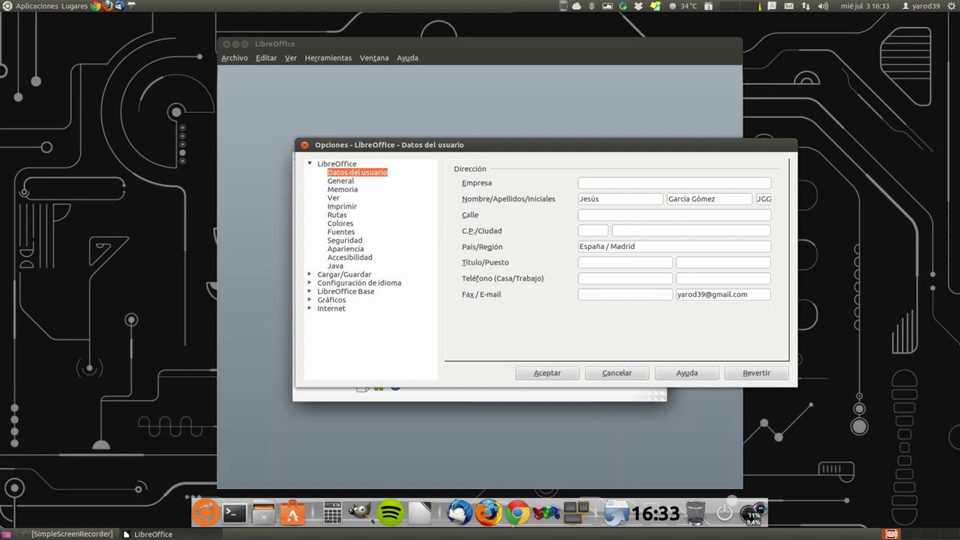
click(337, 182)
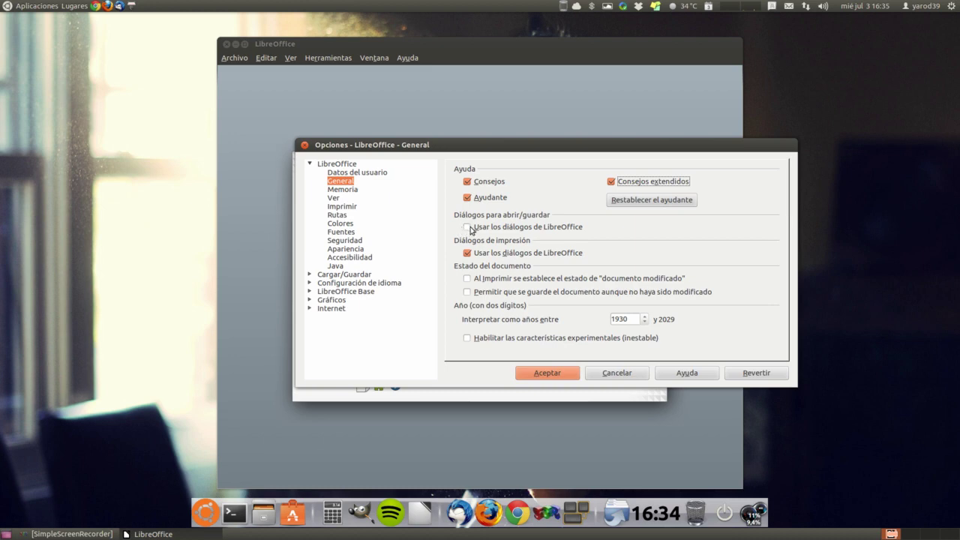
Tick LibreOffice dialogs, mark-modified-when-printing, save unmodified documents, and experimental features
click(468, 228)
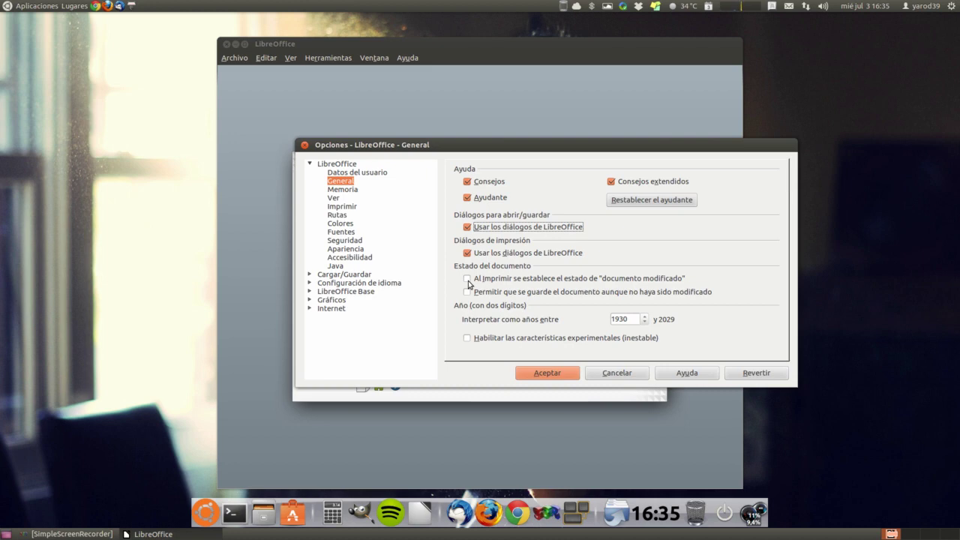
click(468, 280)
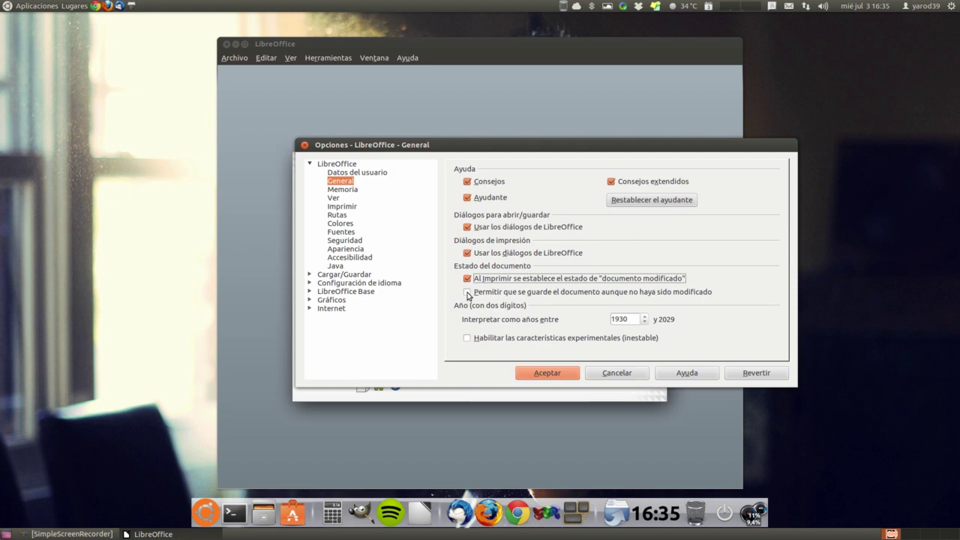
click(468, 293)
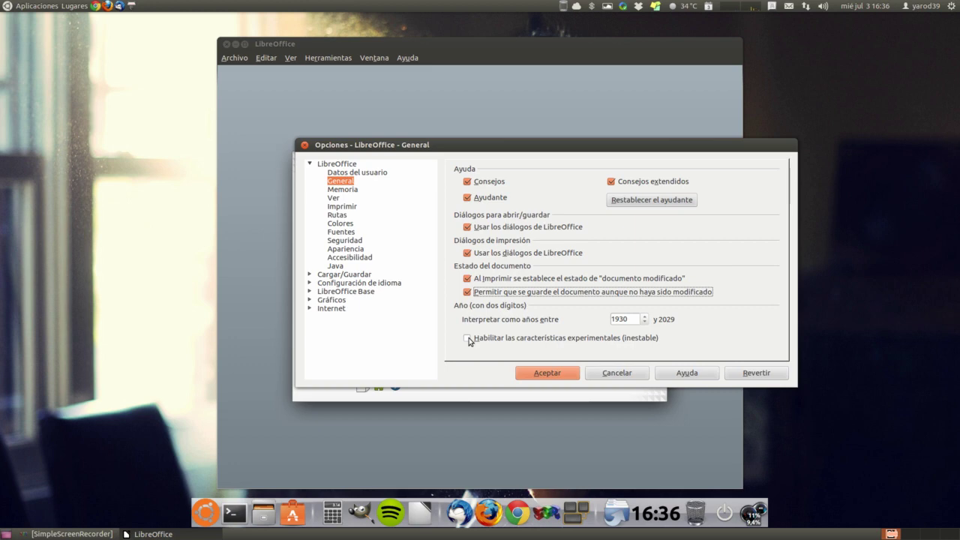
click(469, 338)
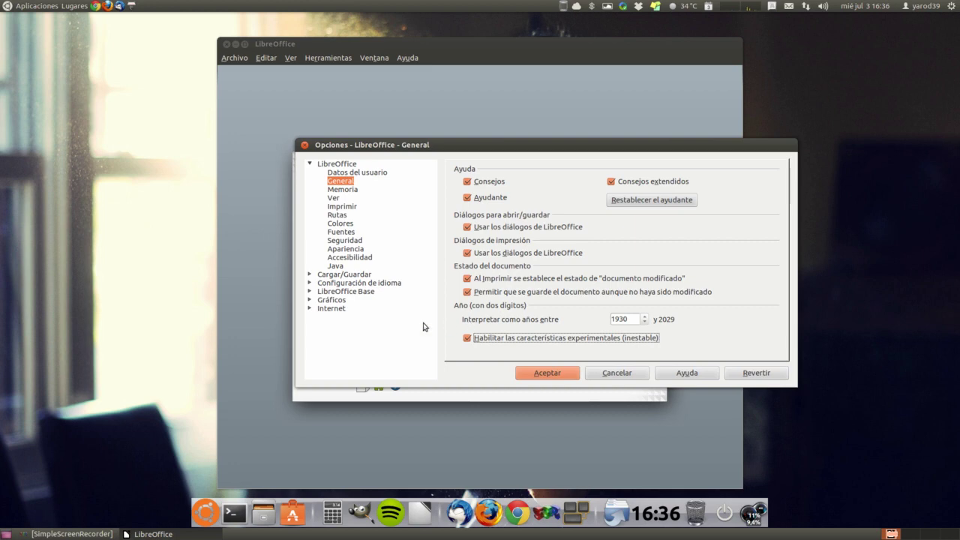
On the Memoria page, bring the undo steps down from 100 to 50
click(342, 189)
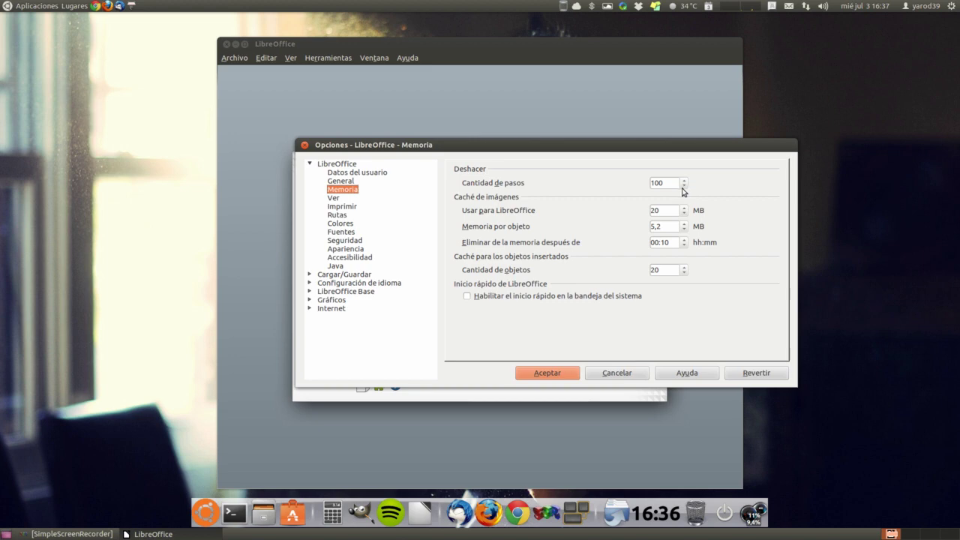
click(684, 186)
click(684, 186)
click(684, 186)
click(684, 186)
click(684, 186)
drag(684, 187, 684, 187)
click(684, 187)
click(684, 188)
click(684, 187)
Raise the LibreOffice image cache to 50 MB
click(683, 207)
click(684, 207)
click(684, 209)
click(683, 209)
click(683, 209)
click(683, 213)
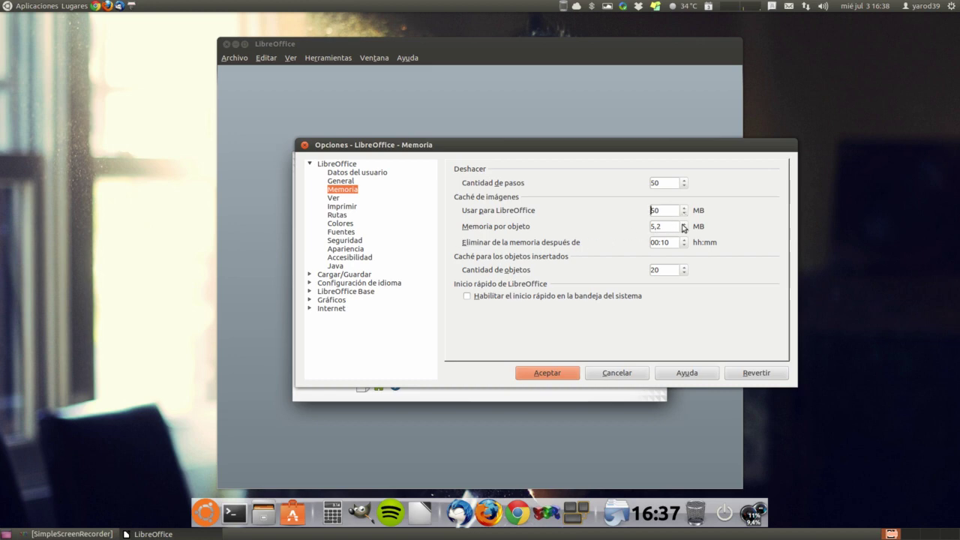
Raise memory per object to 10,0 MB and enable quickstart in the system tray
click(684, 224)
click(683, 223)
click(683, 223)
click(684, 224)
click(684, 223)
click(683, 223)
click(684, 223)
click(683, 224)
click(684, 224)
click(683, 224)
click(683, 224)
click(529, 298)
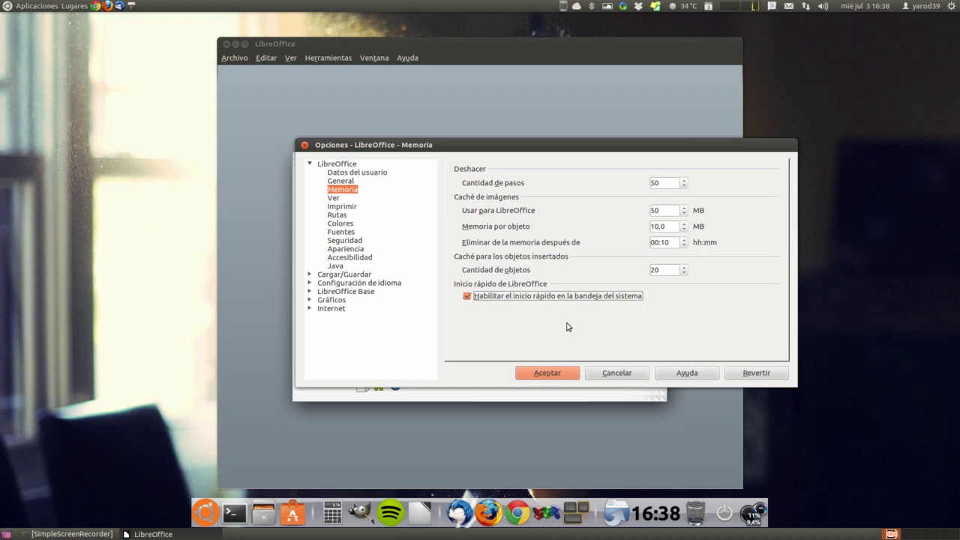
Switch to the Ver page under LibreOffice in the Options tree
click(334, 200)
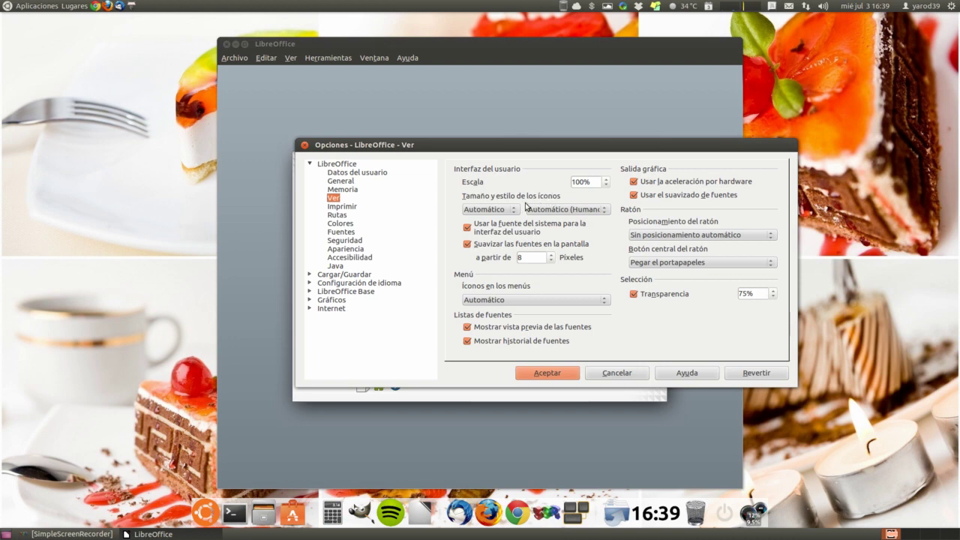
Change the icon style from Automático (Humano) to Tango
click(607, 214)
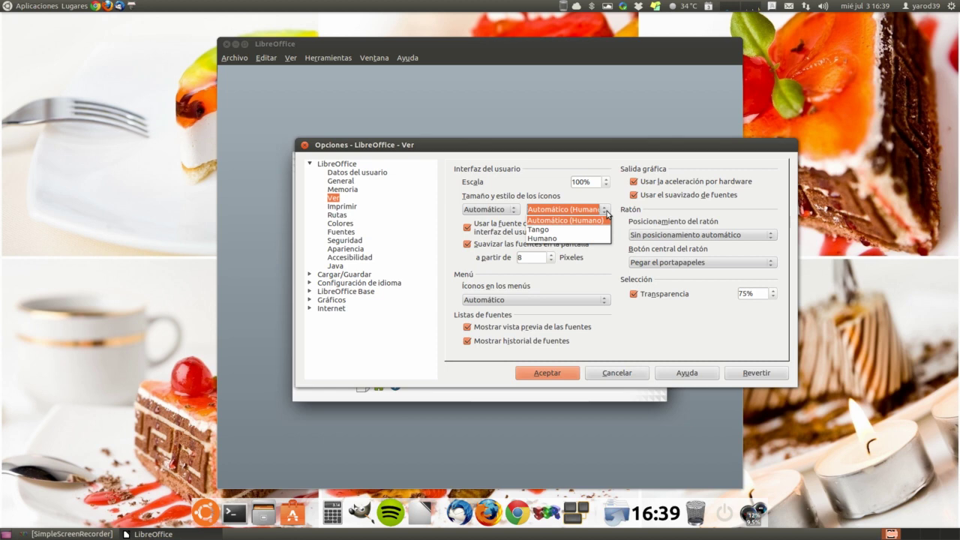
click(607, 214)
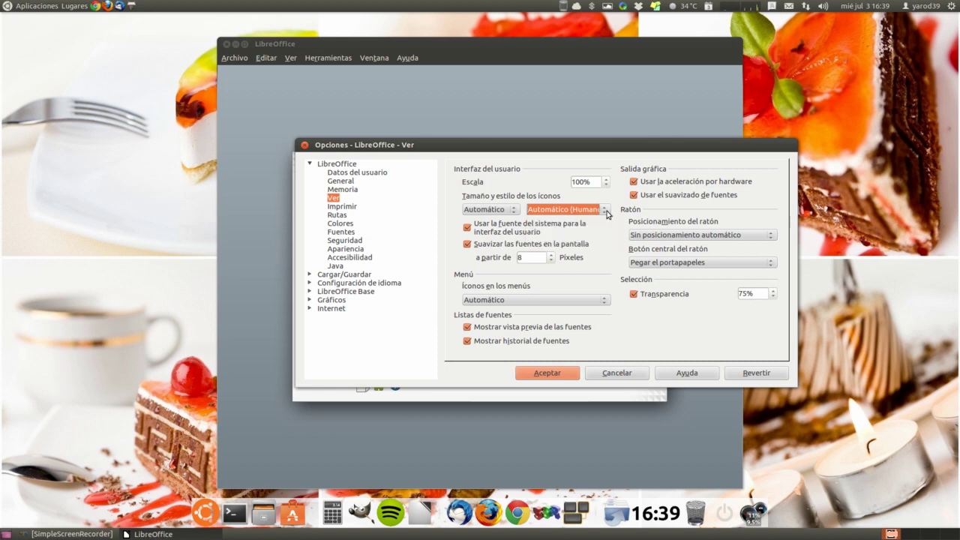
click(607, 214)
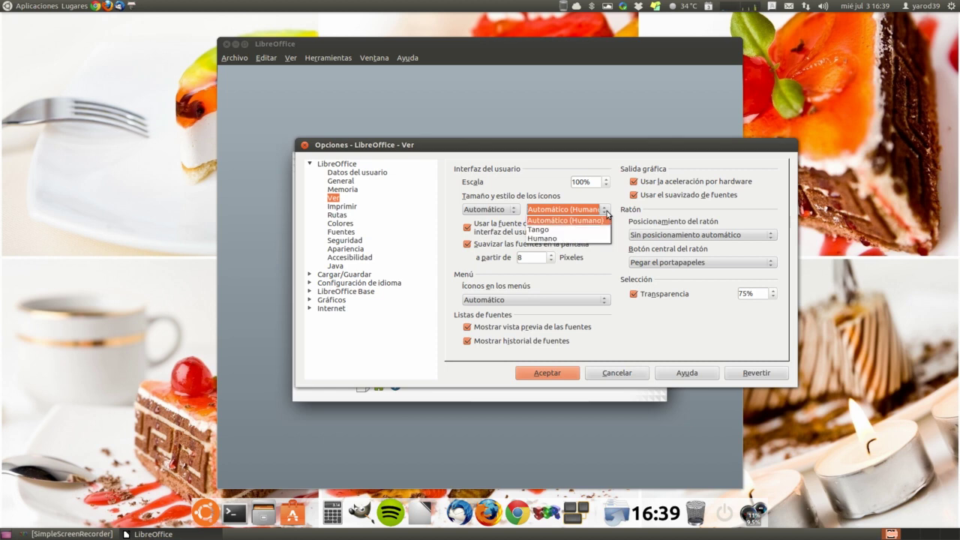
click(600, 231)
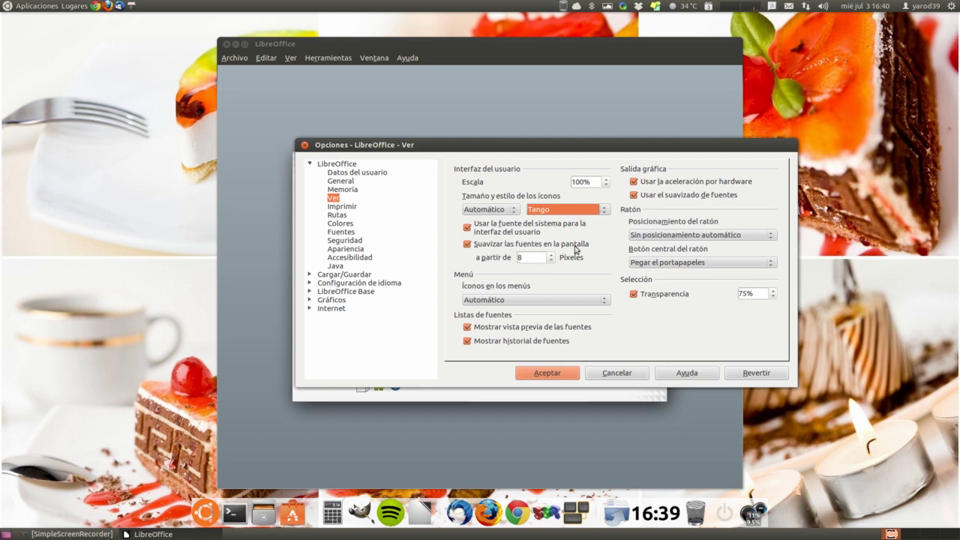
Lower the font smoothing threshold to 5 pixels, leaving menu icons on Automático
click(551, 261)
click(550, 261)
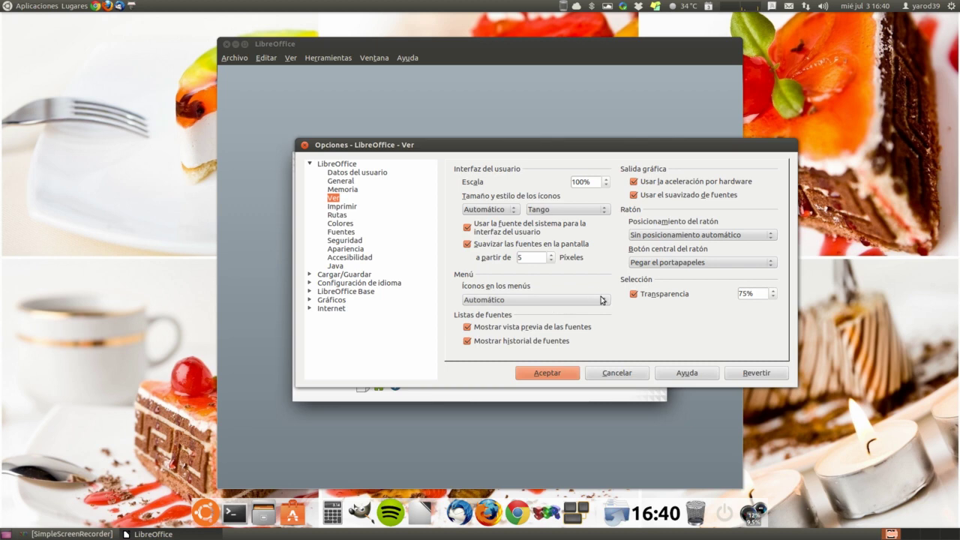
click(603, 300)
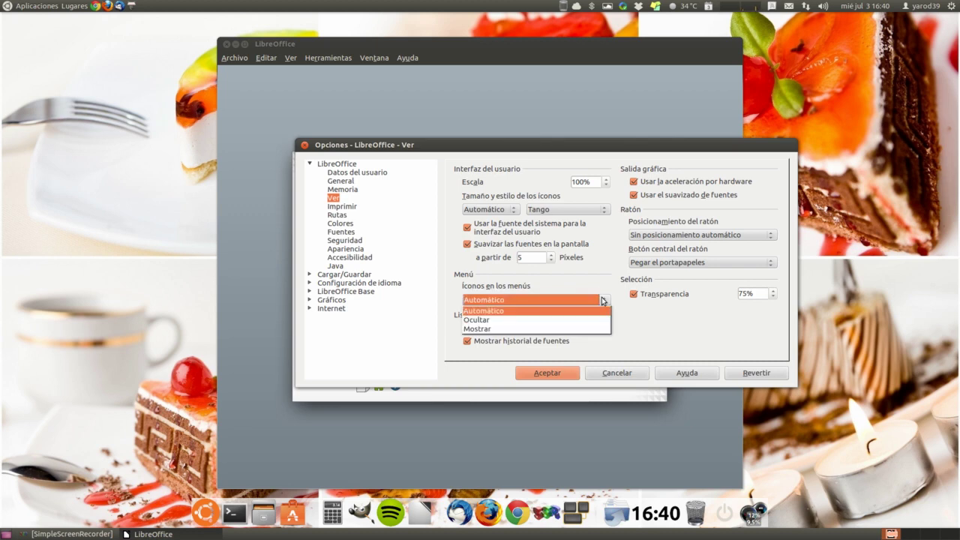
click(604, 300)
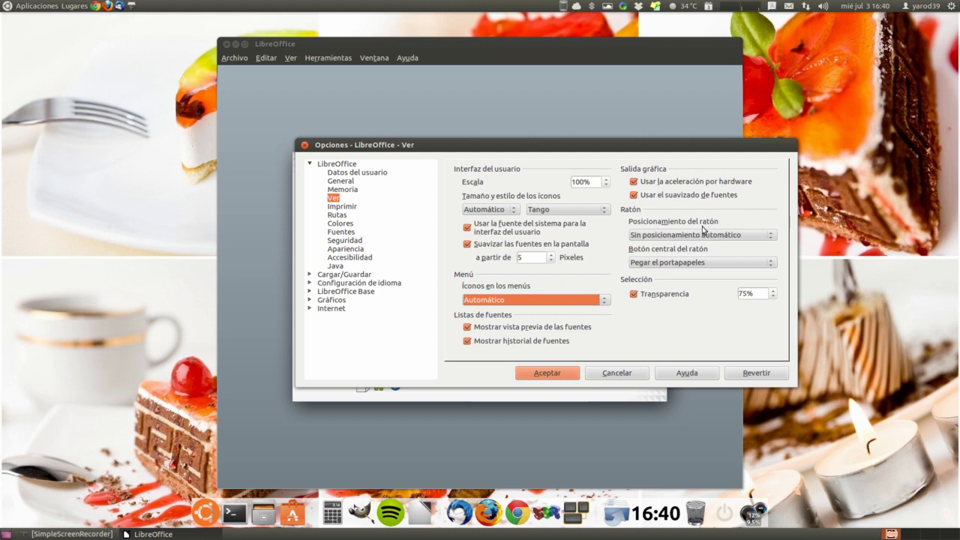
Set mouse positioning to 'Al centro del diálogo'; keep middle button on 'Pegar el portapapeles'
click(771, 237)
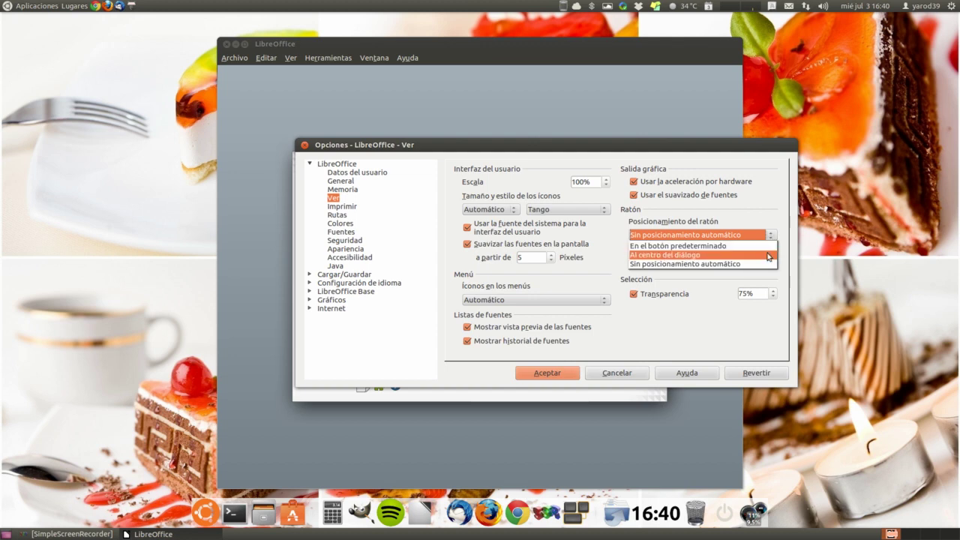
click(768, 256)
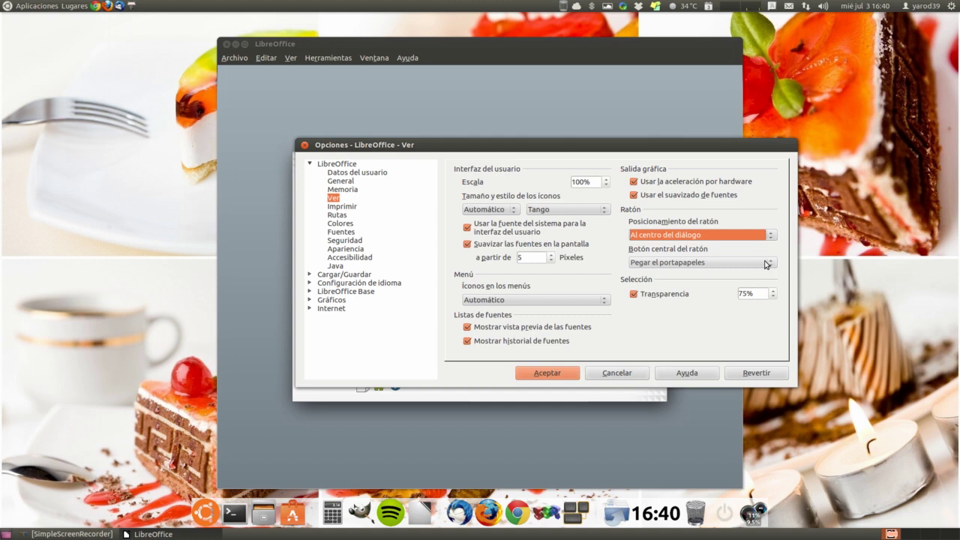
click(767, 264)
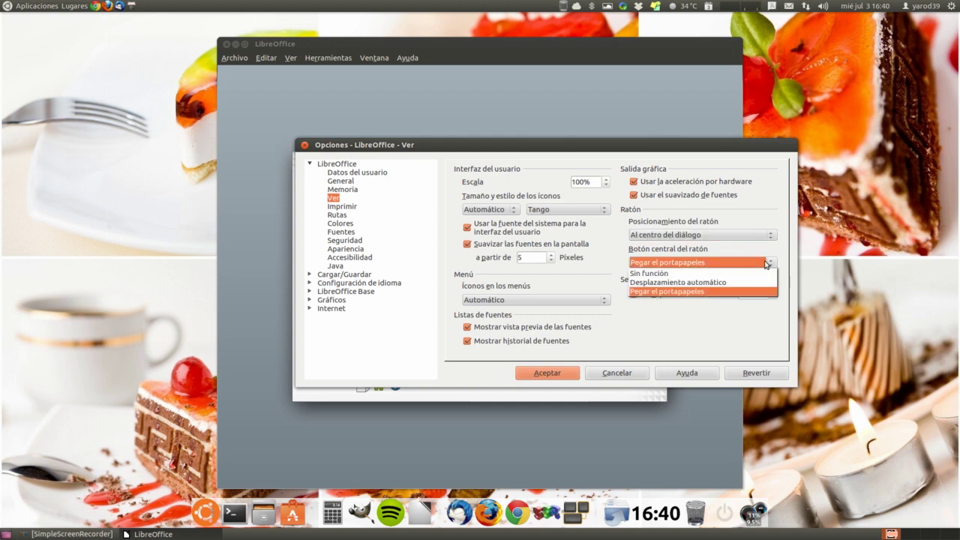
click(766, 263)
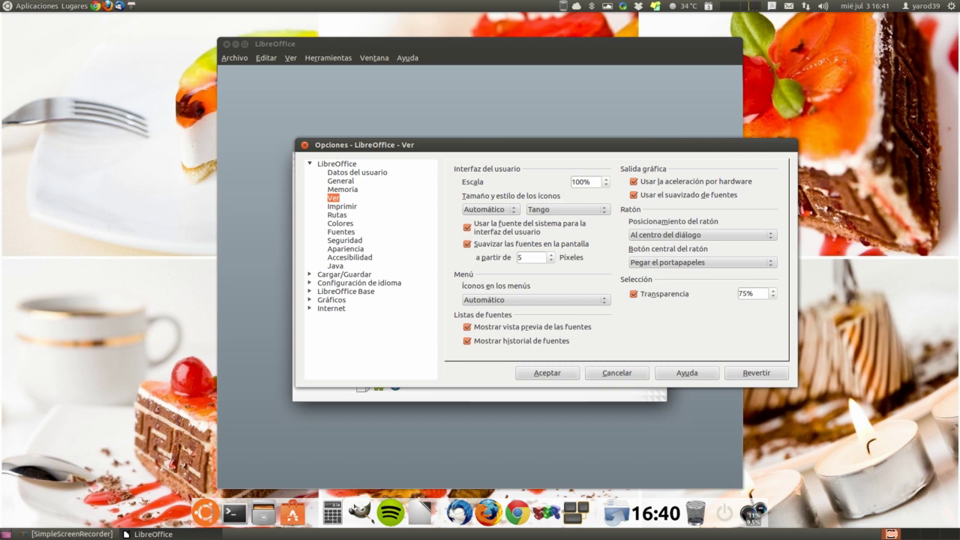
click(270, 222)
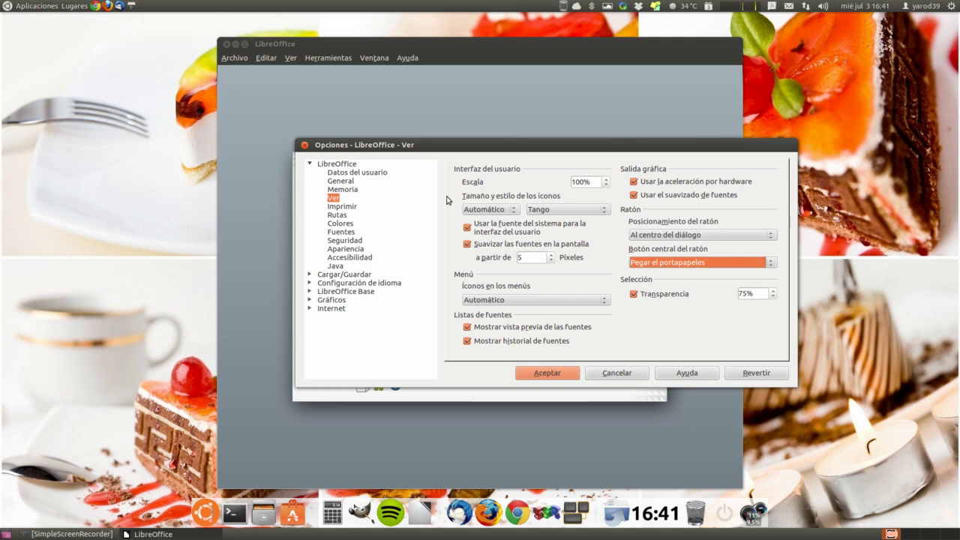
Change 'Íconos en los menús' from Automático to Ocultar in the Ver options
click(607, 303)
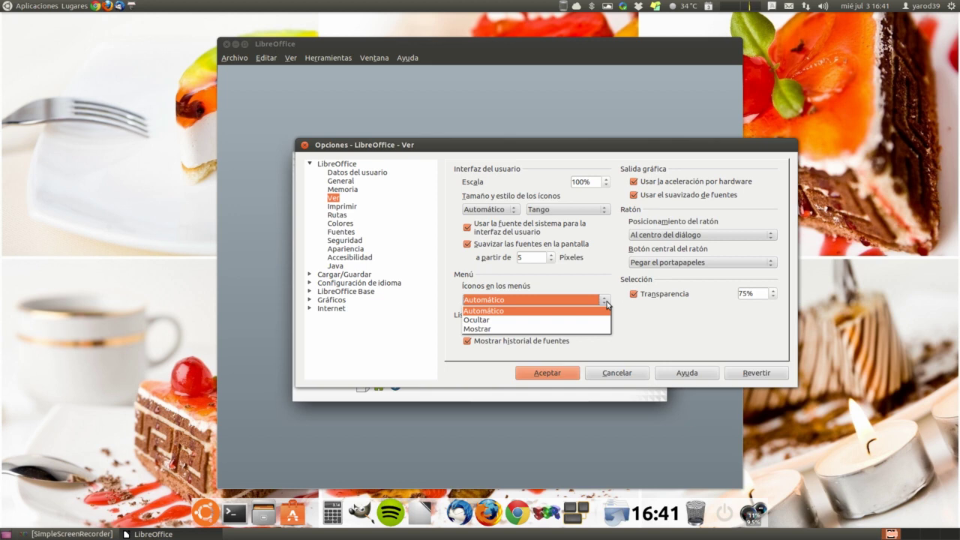
click(607, 303)
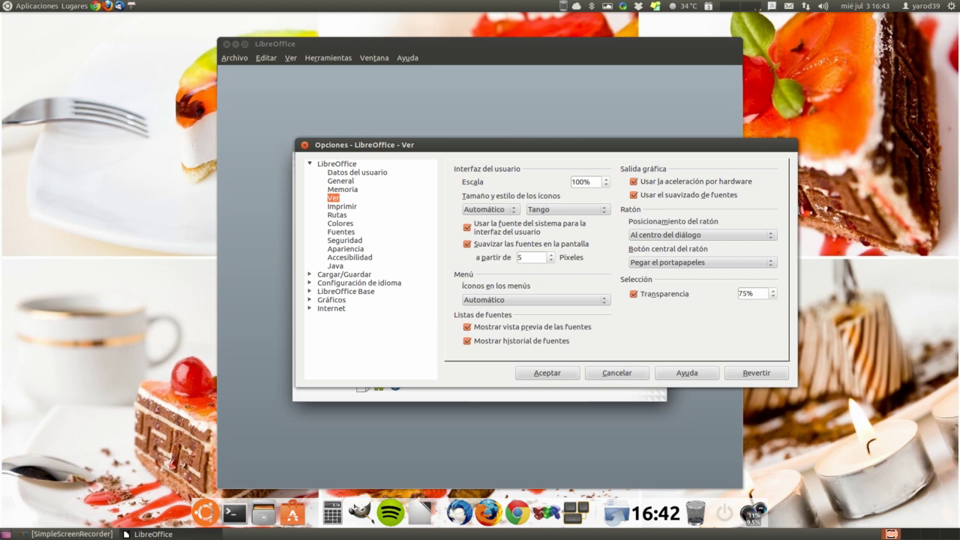
click(342, 368)
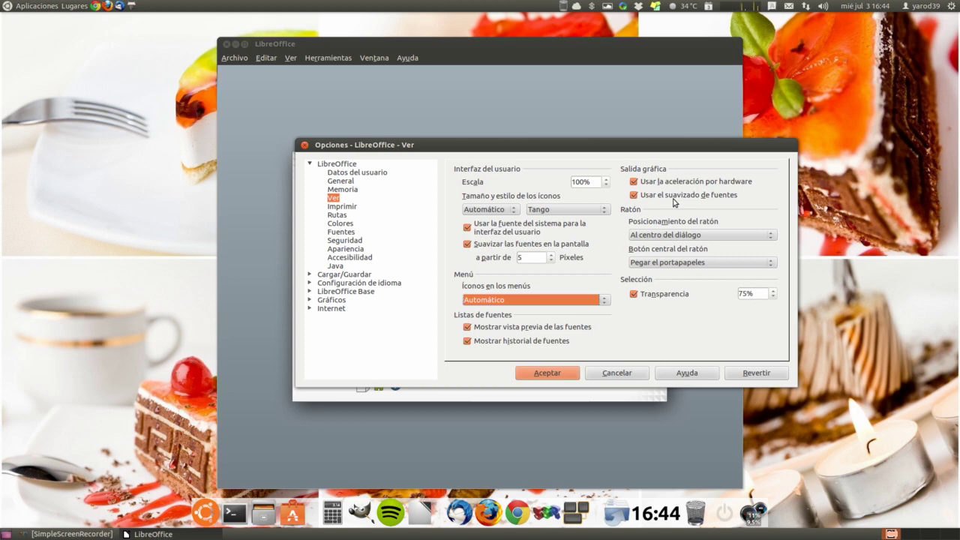
key(Down)
key(Down)
key(Down)
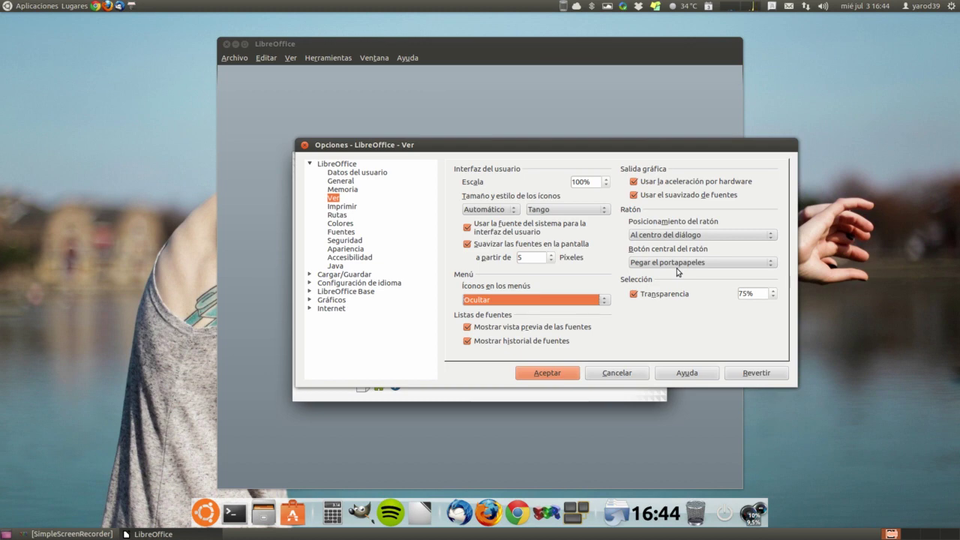
Set the middle mouse button to Desplazamiento automático, then back to Pegar el portapapeles
click(770, 264)
click(770, 282)
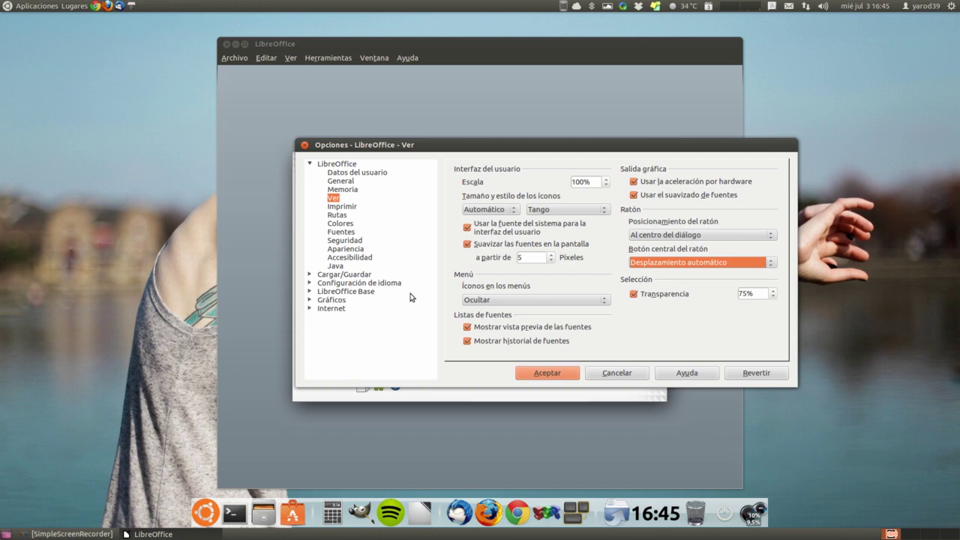
click(770, 262)
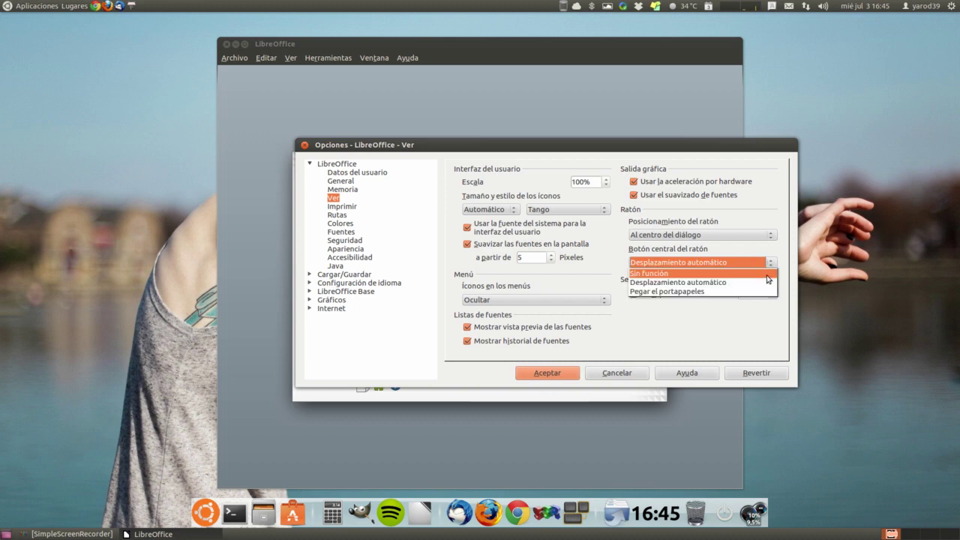
click(769, 293)
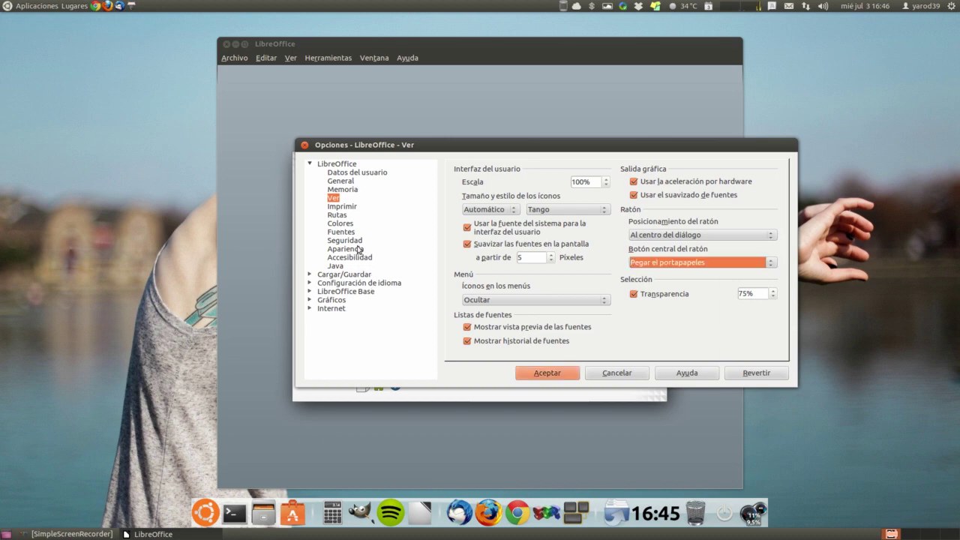
View the Imprimir page, accept the options, and start a new blank text document
click(342, 207)
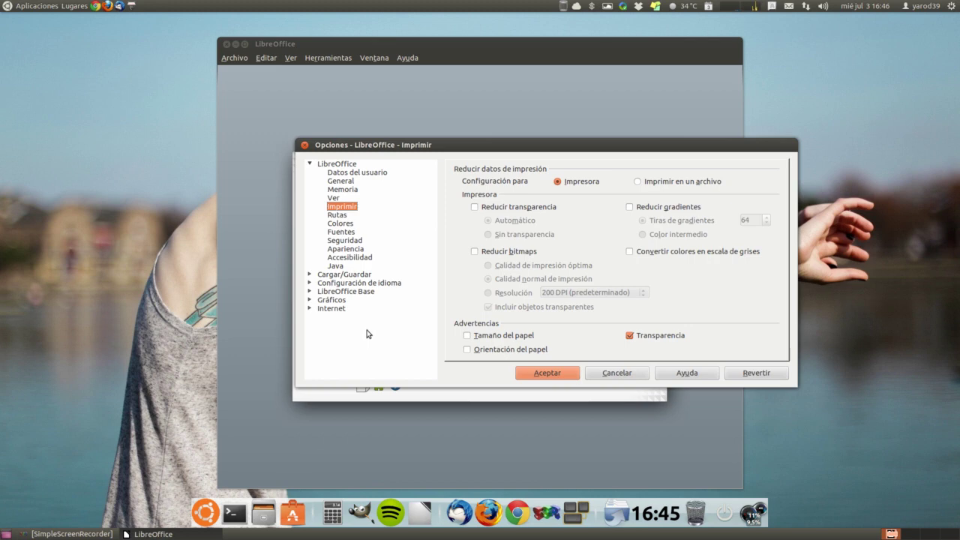
click(546, 373)
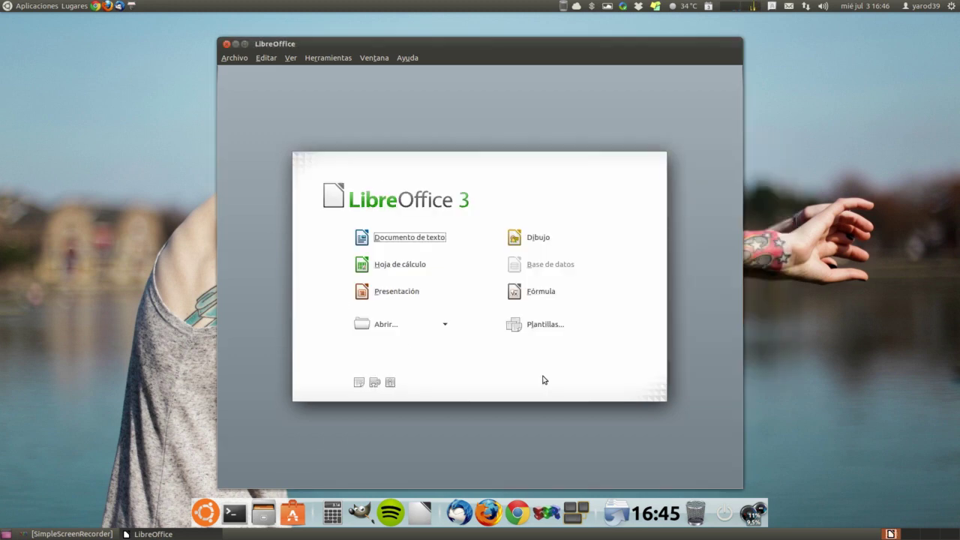
click(393, 239)
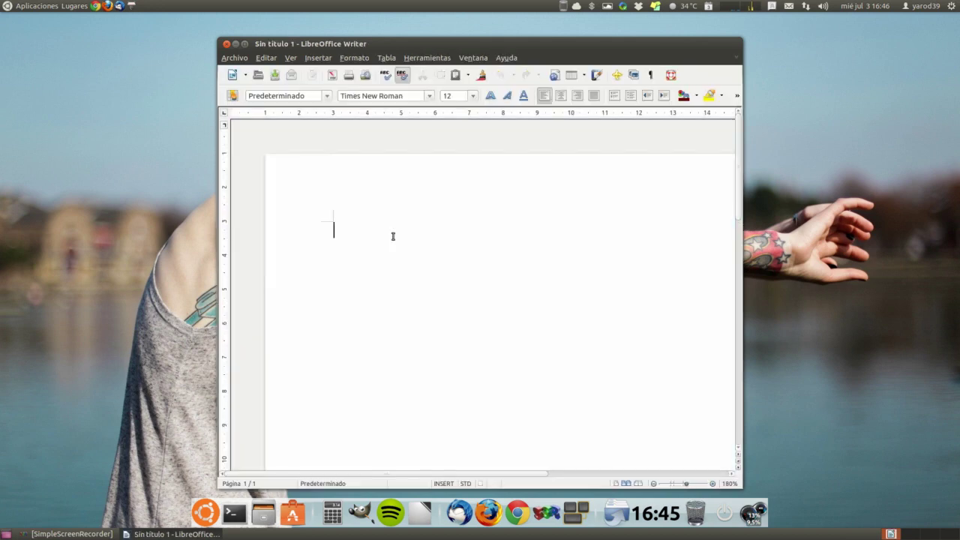
Maximize the untitled Writer window, then close it
double_click(243, 43)
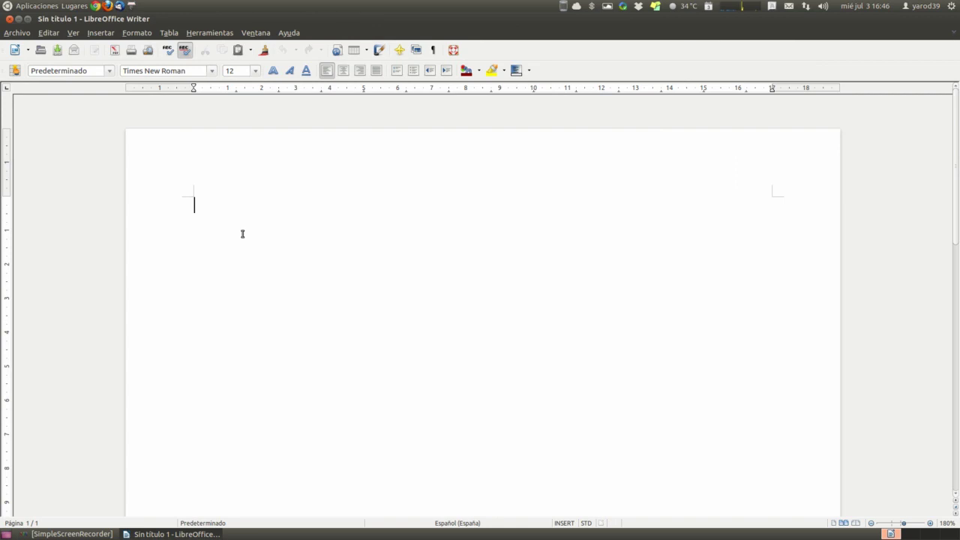
click(8, 19)
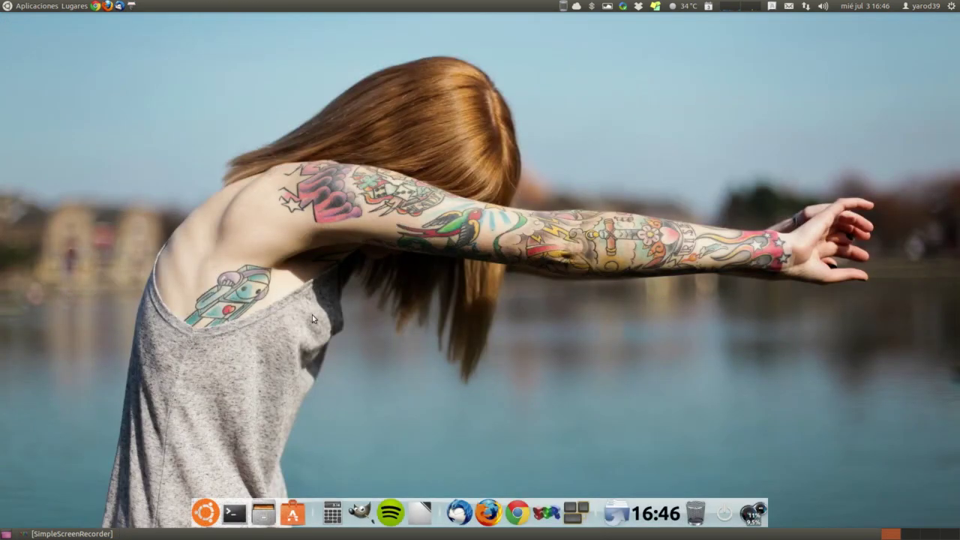